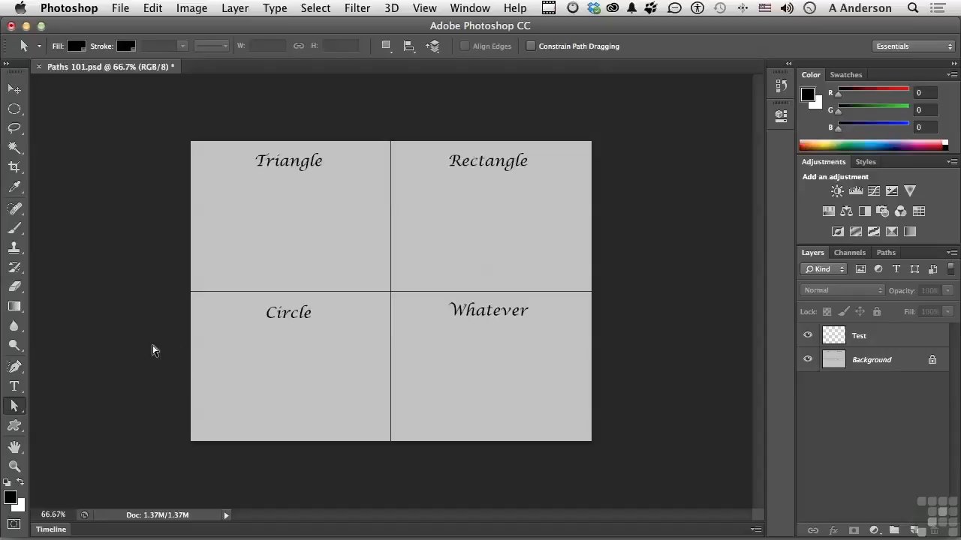
Draw a closed triangle about 257 by 145 px in the Triangle quadrant with the Pen tool in Shape mode.
left_click(15, 369)
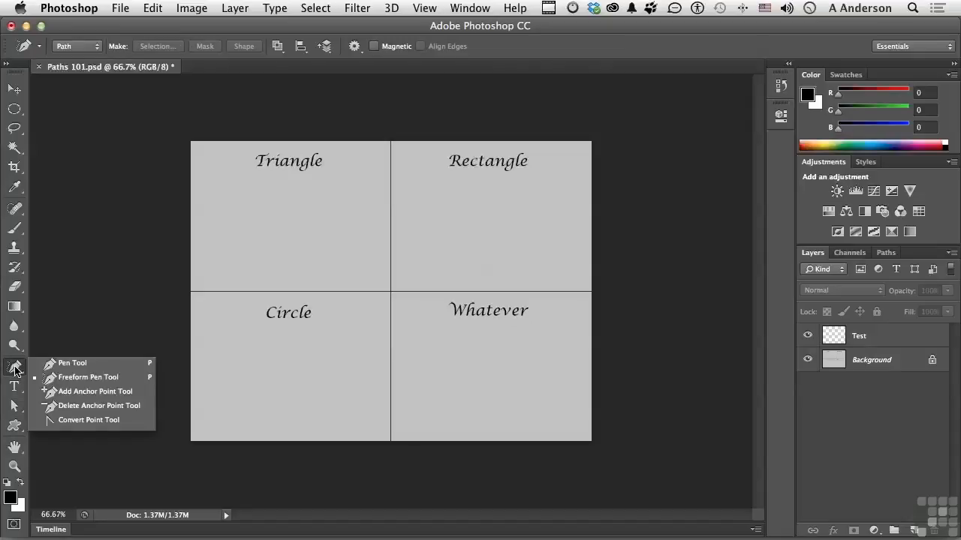
left_click(72, 364)
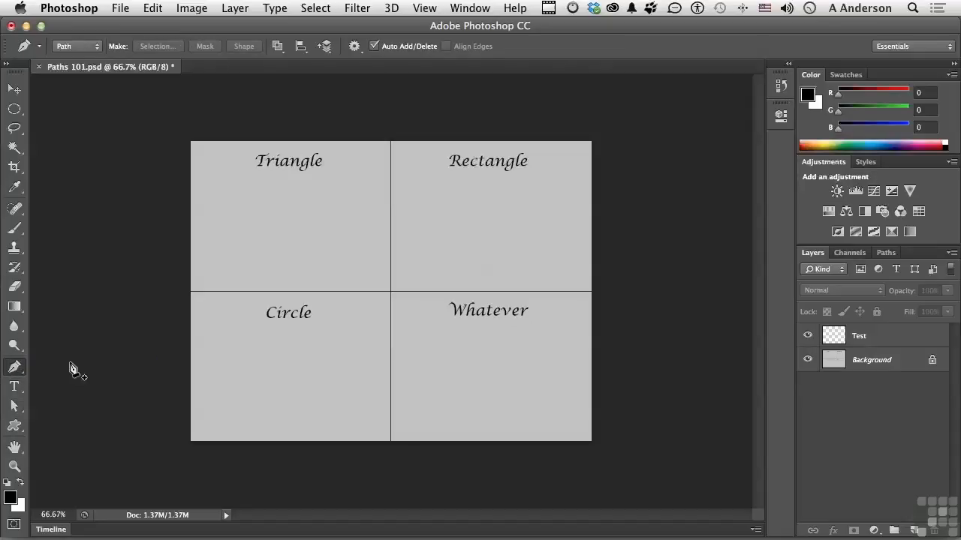
left_click(98, 50)
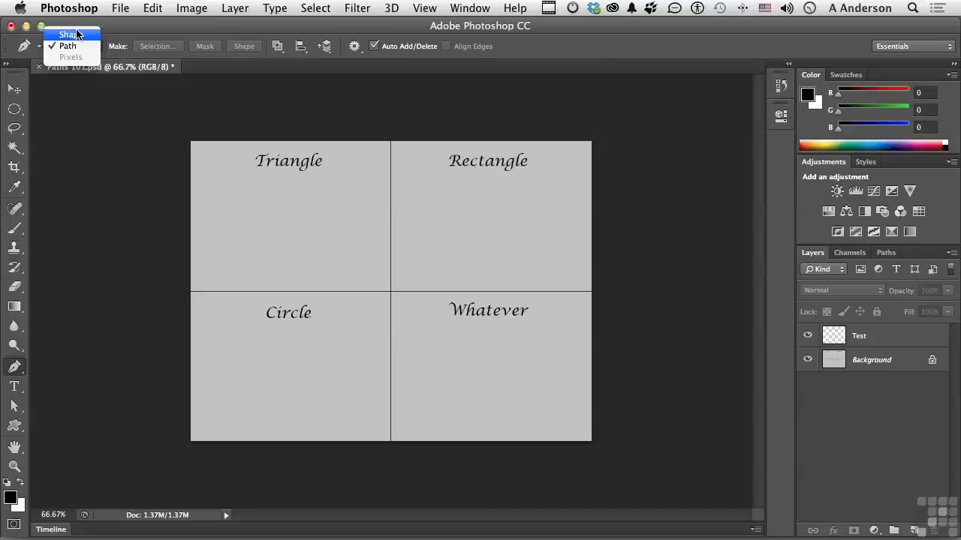
left_click(77, 34)
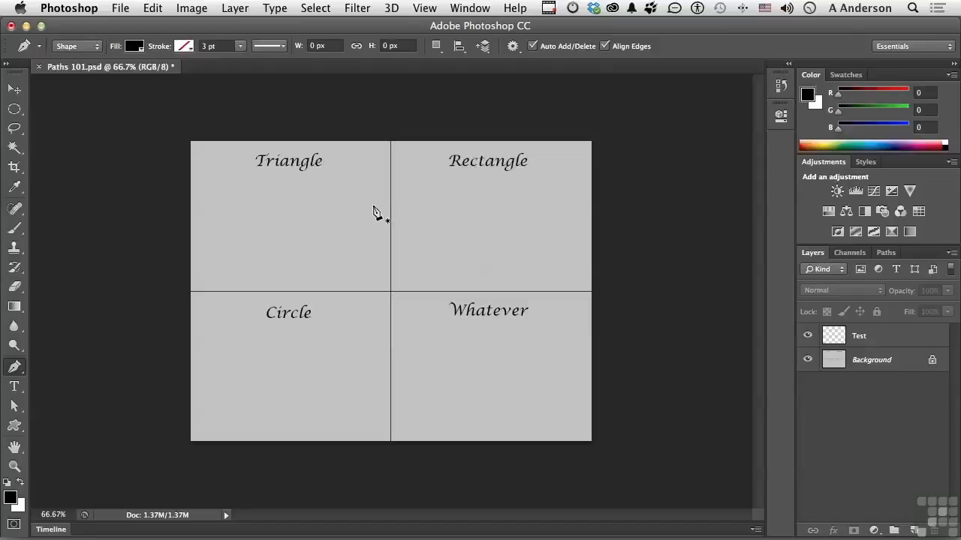
left_click(294, 188)
left_click(355, 260)
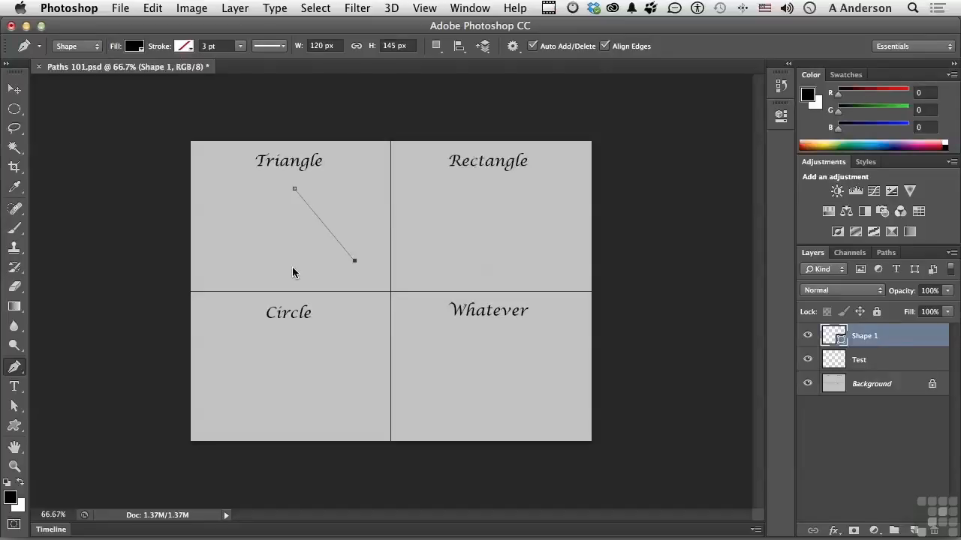
left_click(226, 261)
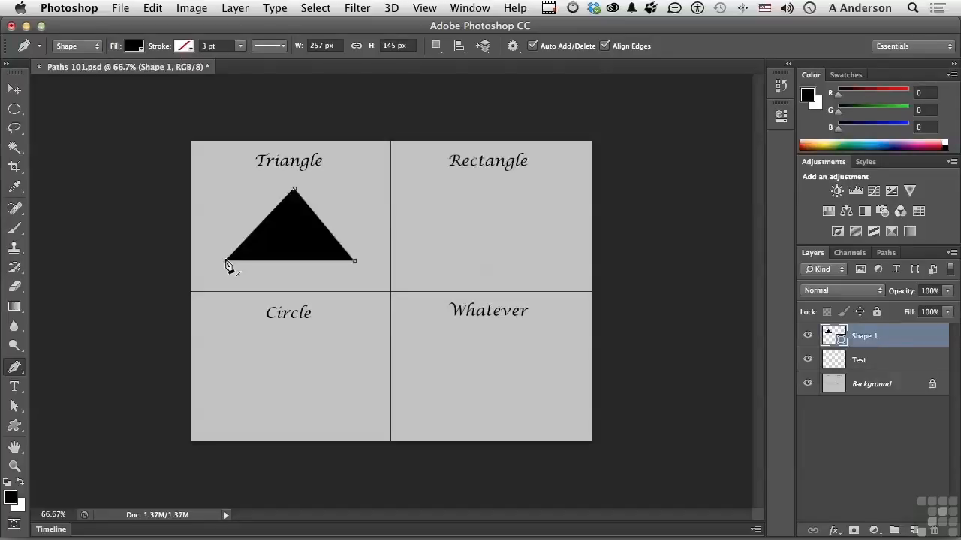
left_click(294, 191)
Draw a closed four-cornered shape about 259 by 136 px in the Rectangle quadrant with straight pen segments.
left_click(417, 188)
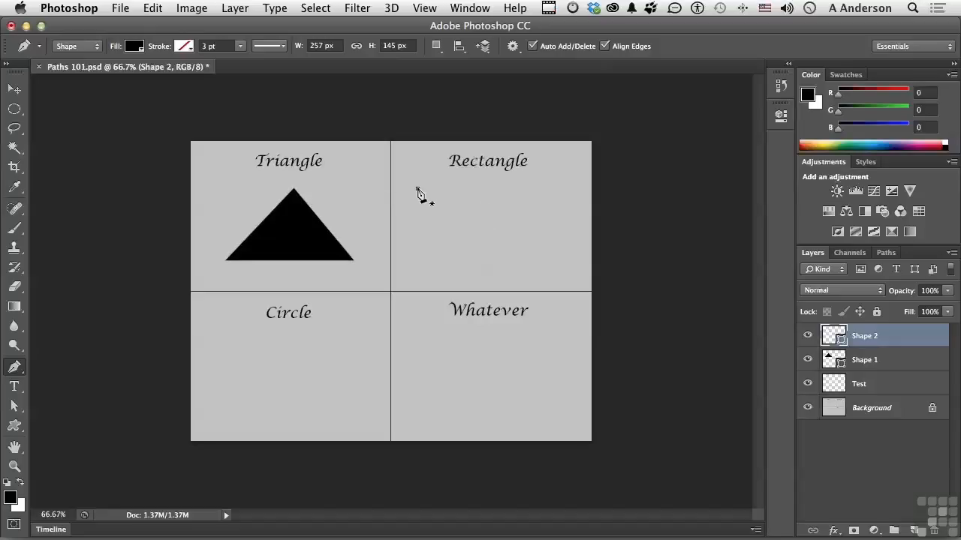
left_click(548, 189)
left_click(548, 256)
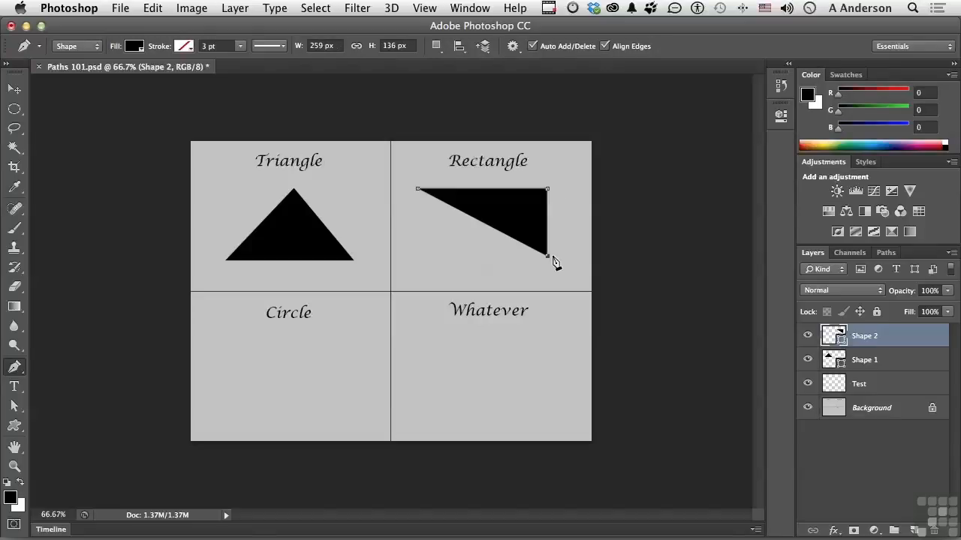
left_click(422, 256)
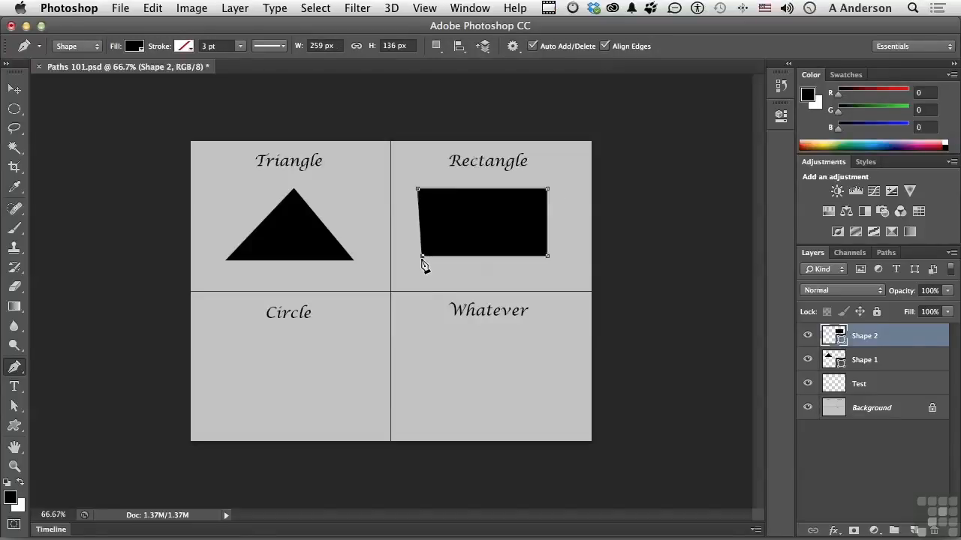
left_click(418, 190)
Draw a closed circle about 182 by 169 px in the Circle quadrant using two smooth anchor points with vertical handles.
left_click_drag(244, 375, 245, 430)
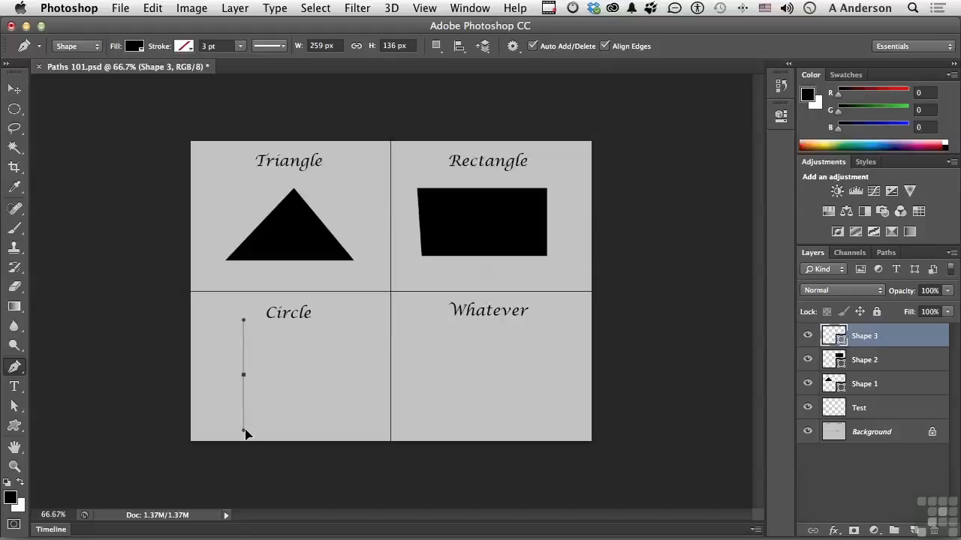
left_click_drag(335, 375, 343, 317)
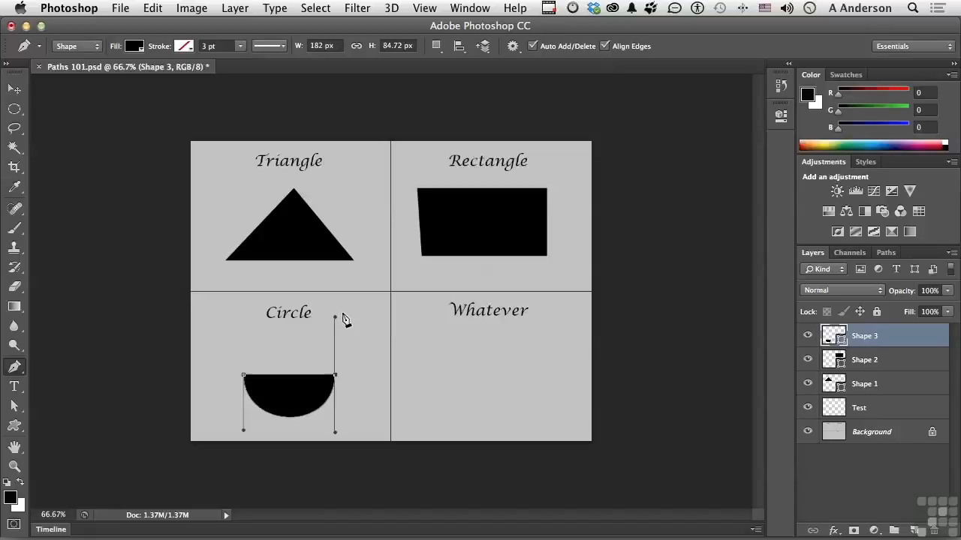
left_click(243, 375)
left_click_drag(242, 376, 244, 438)
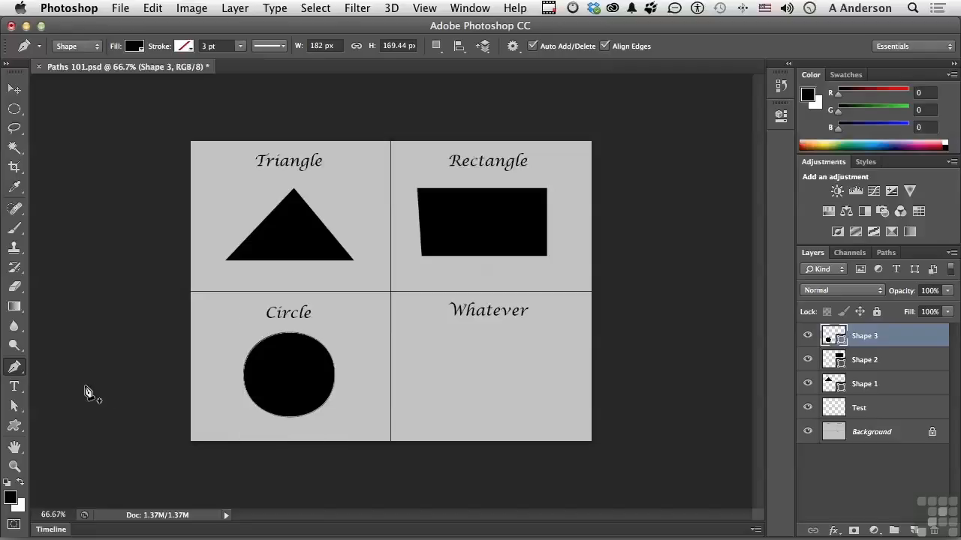
Draw a closed irregular shape about 297 by 179 px in the Whatever quadrant with the Freeform Pen and view its shape path.
left_click(11, 368)
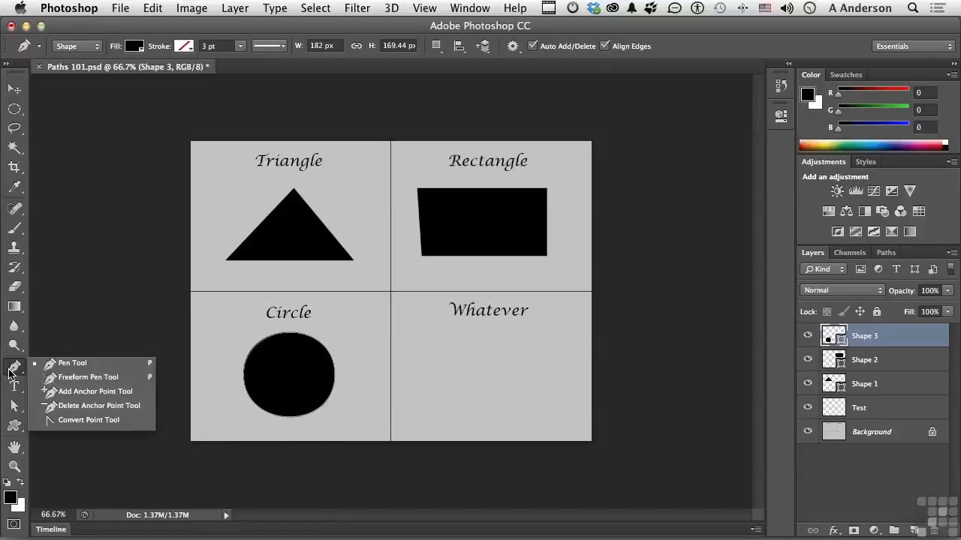
left_click(103, 377)
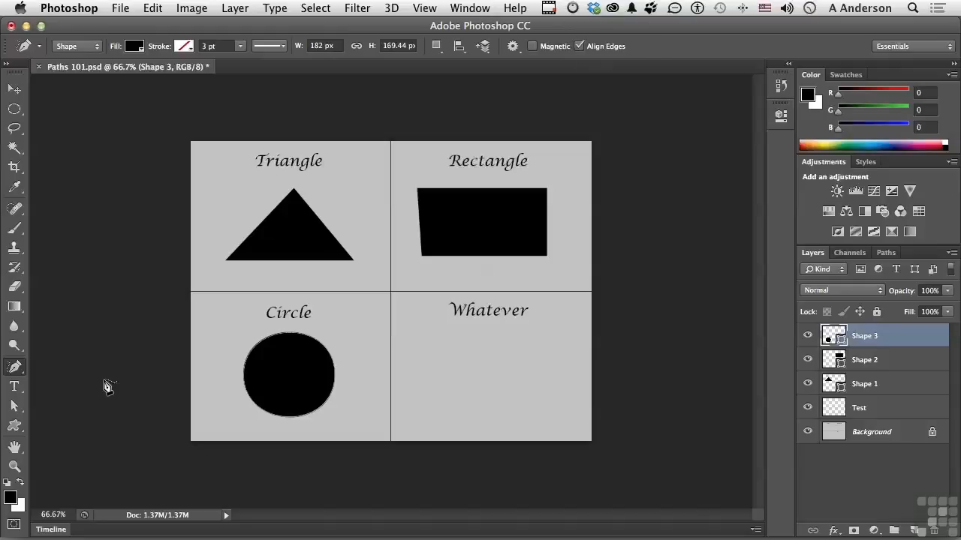
mouse_move(421, 344)
left_mouse_down()
mouse_move(470, 325)
mouse_move(532, 330)
mouse_move(566, 356)
mouse_move(550, 390)
mouse_move(475, 411)
mouse_move(455, 379)
mouse_move(420, 347)
left_mouse_up()
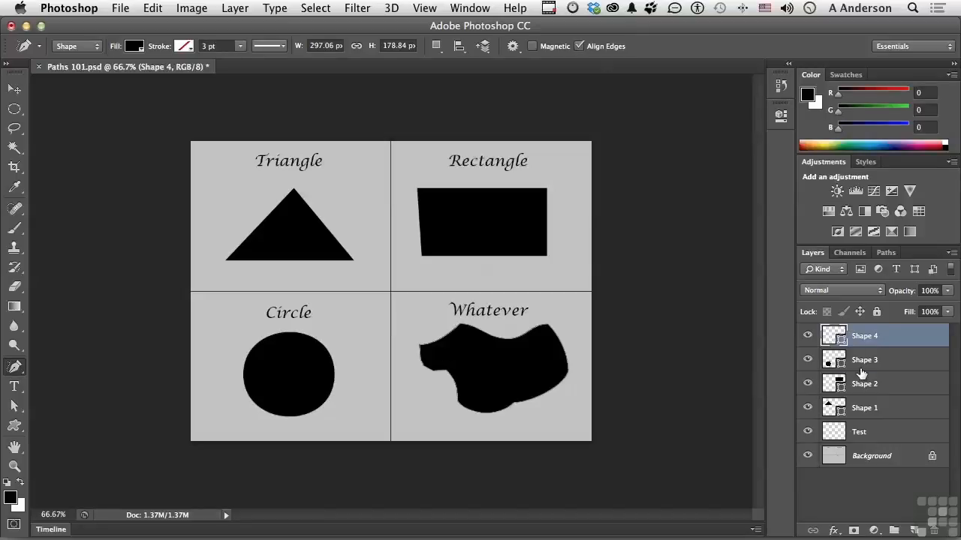
left_click(885, 254)
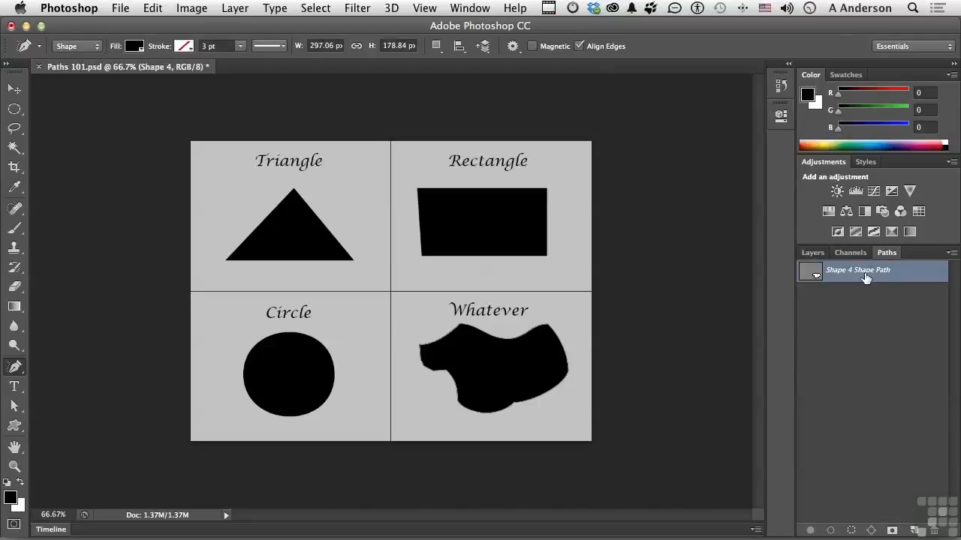
left_click(812, 253)
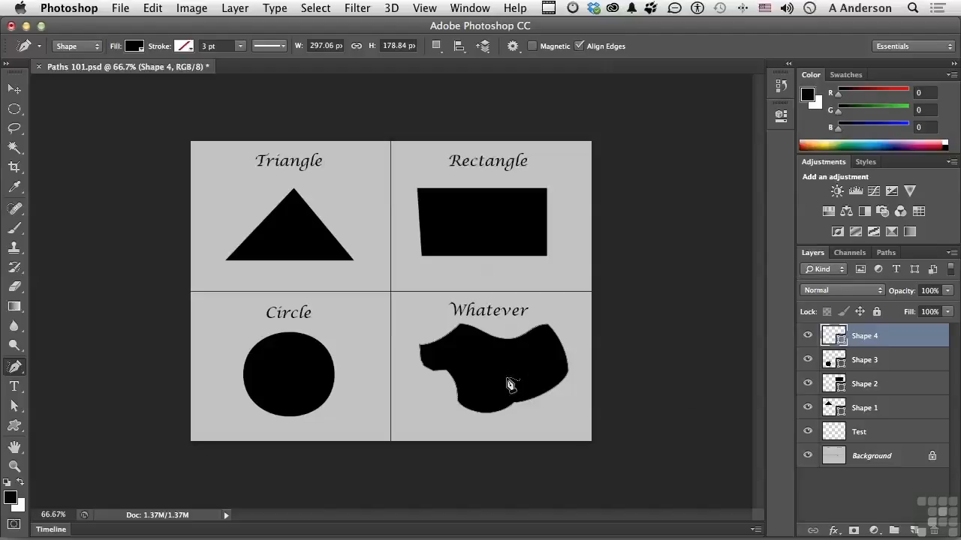
Nudge the rectangle's lower-left anchor point left so that its left edge is vertical.
left_click(14, 406)
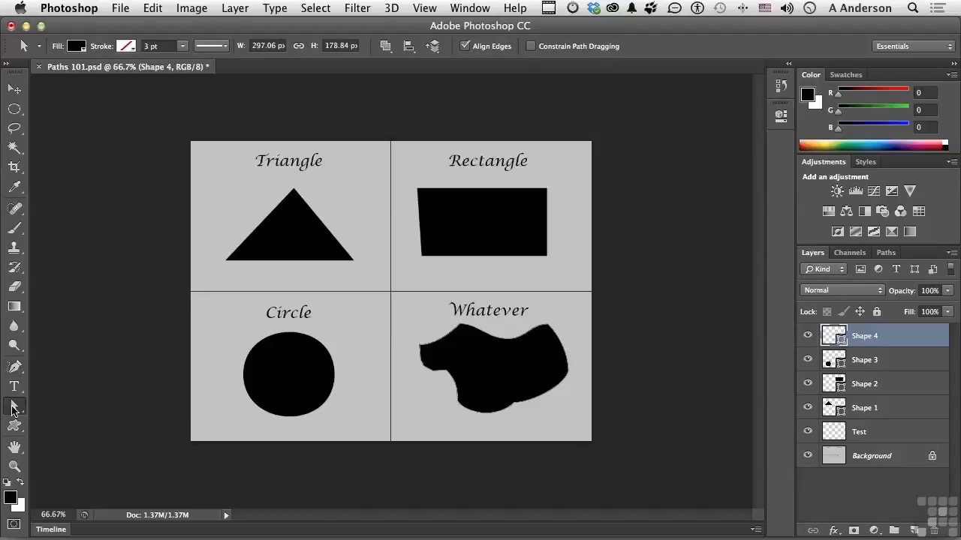
left_click(487, 249)
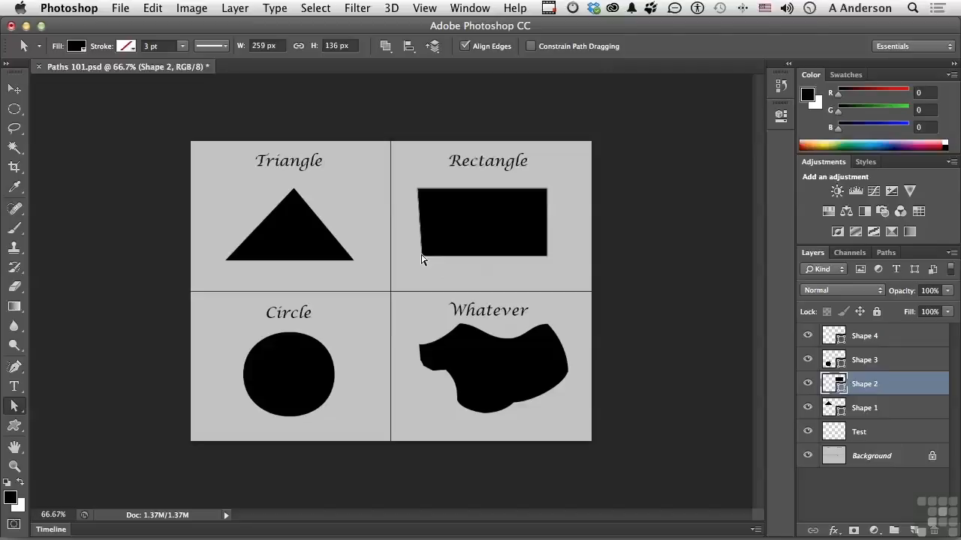
key("Left")
key("Left")
key("Left")
key("Left")
key("Left")
Nudge the circle's right anchor point left until the circle is 170 px wide.
left_click(303, 376)
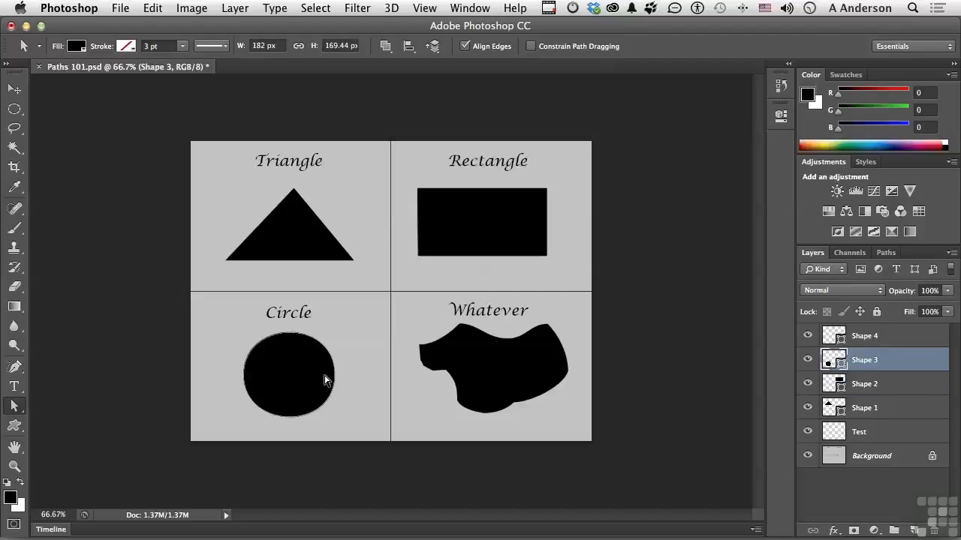
left_click(335, 381)
left_click(334, 375)
key("Left")
key("Left")
key("Left")
key("Left")
key("Left")
key("Left")
key("Left")
key("Left")
key("Left")
key("Left")
key("Left")
key("Left")
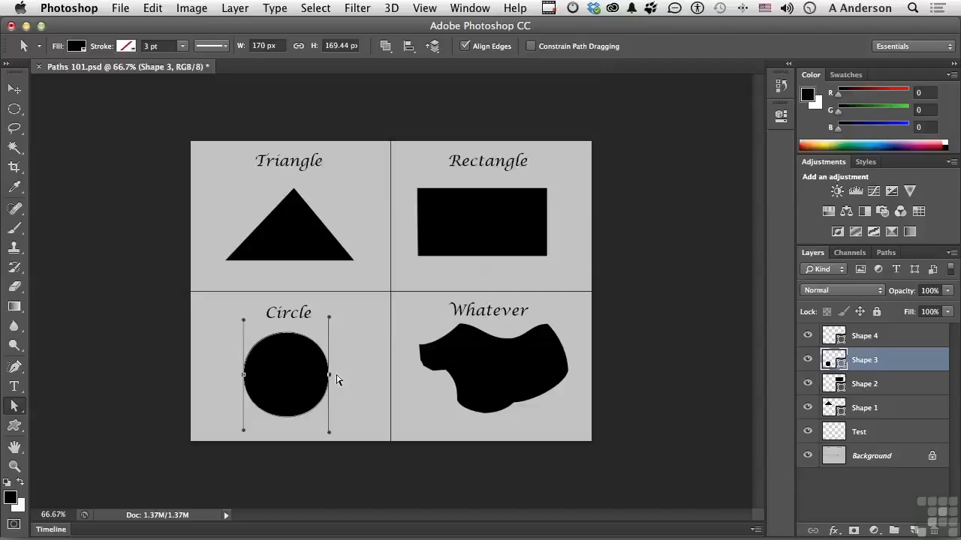
Change the triangle's fill to a solid light blue.
left_click(291, 233)
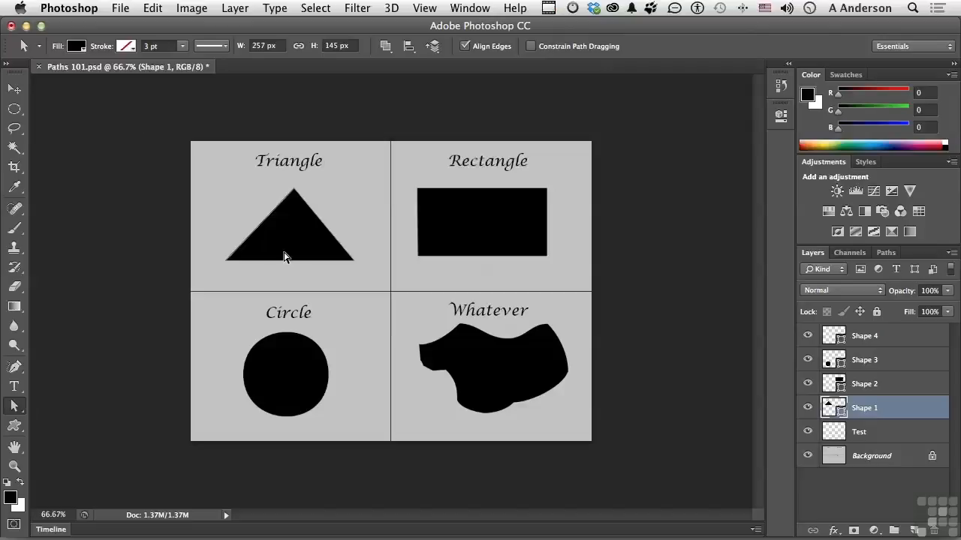
left_click(77, 47)
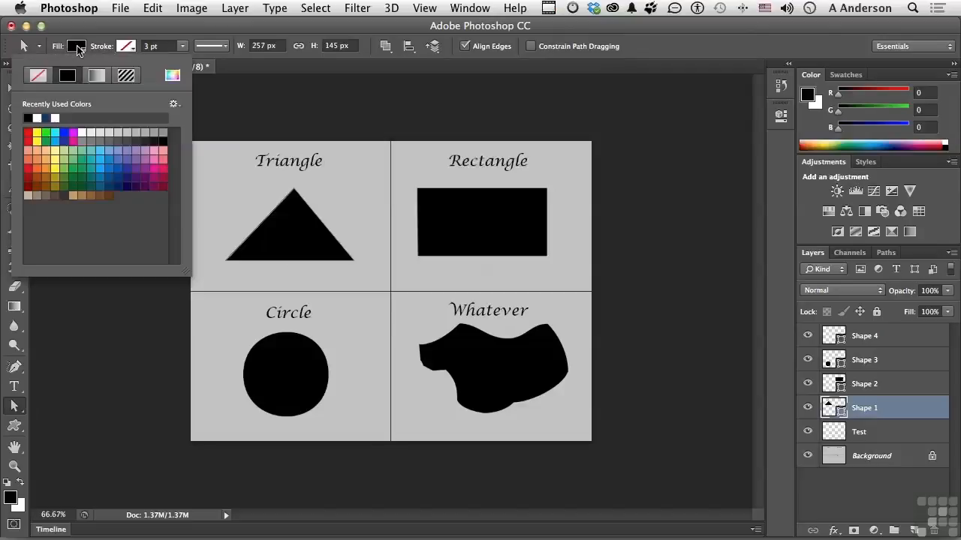
left_click(101, 165)
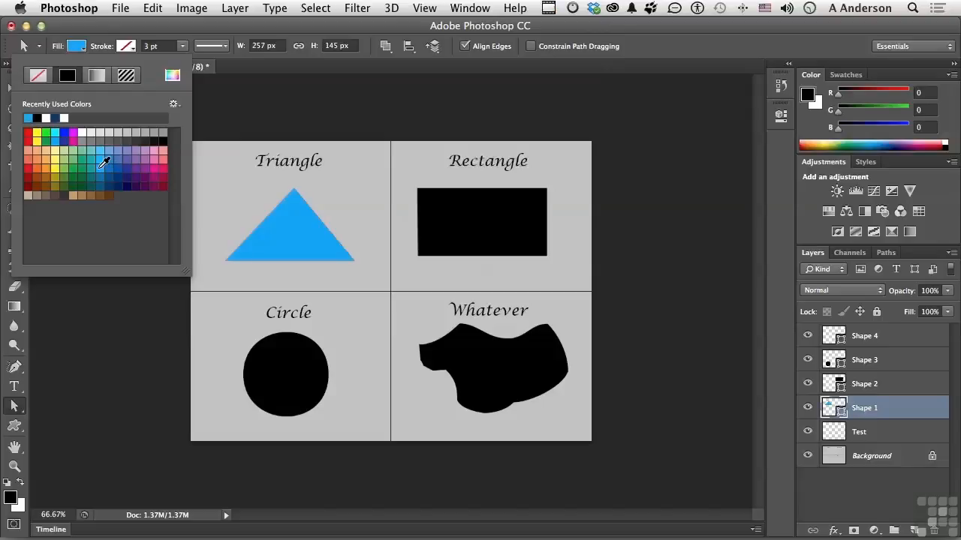
Give the triangle a solid black stroke 6.68 pt wide and look through its stroke options.
left_click(128, 47)
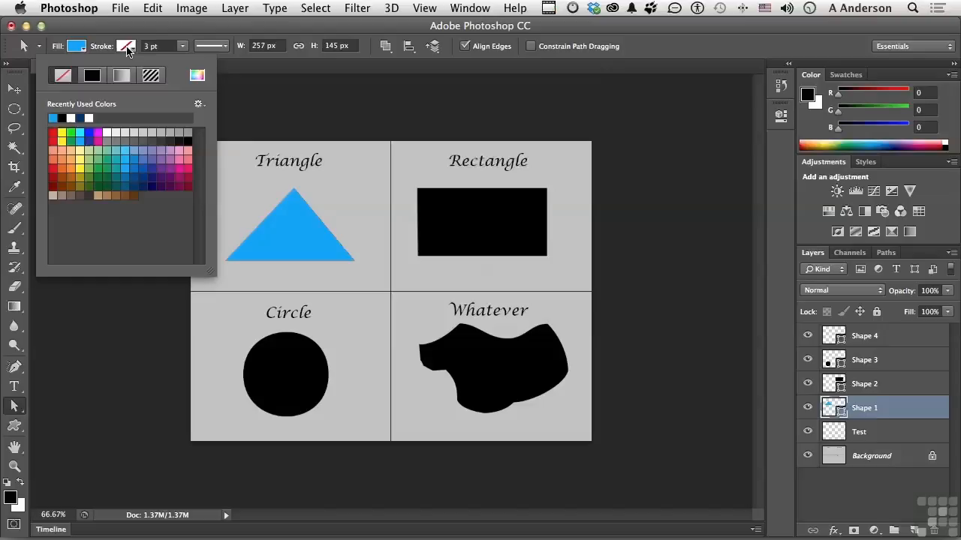
left_click(92, 77)
left_click(183, 48)
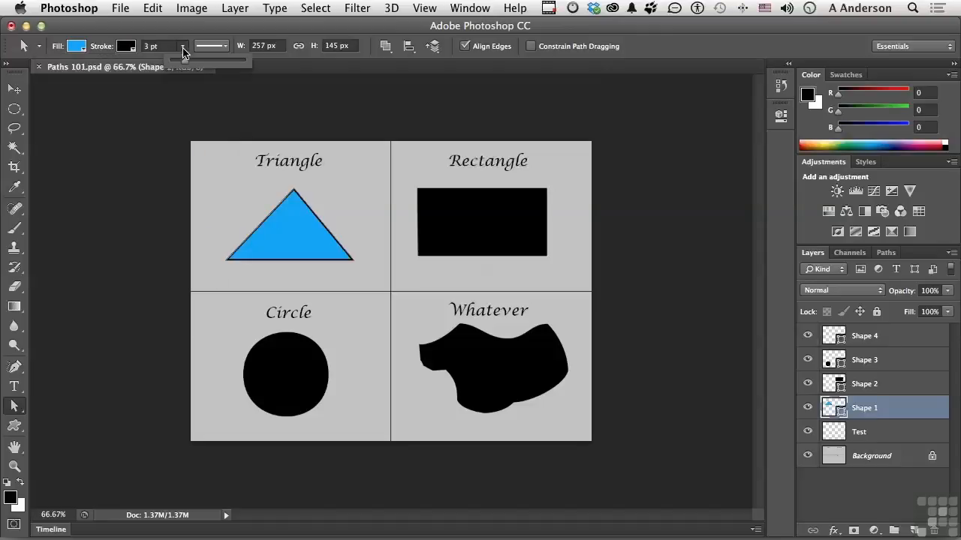
left_click_drag(186, 62, 191, 62)
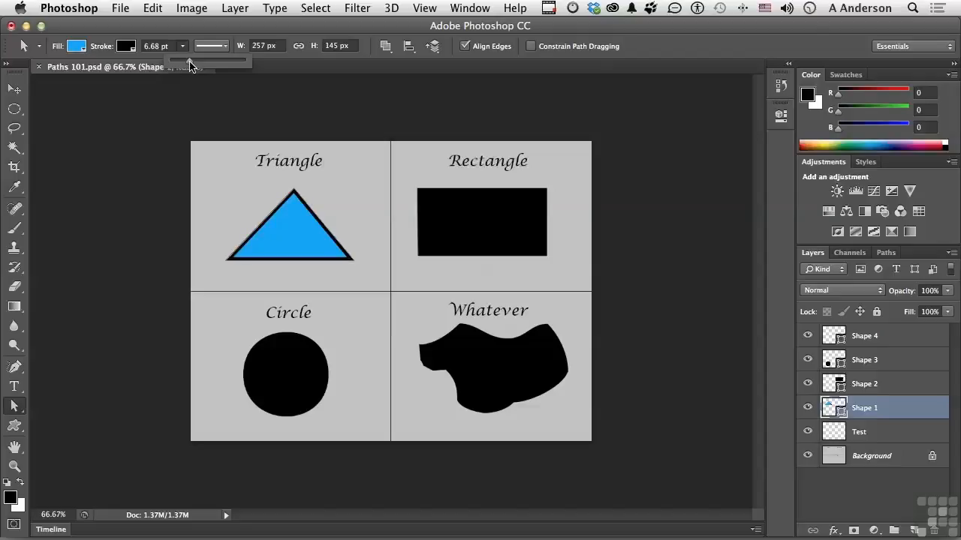
left_click(223, 47)
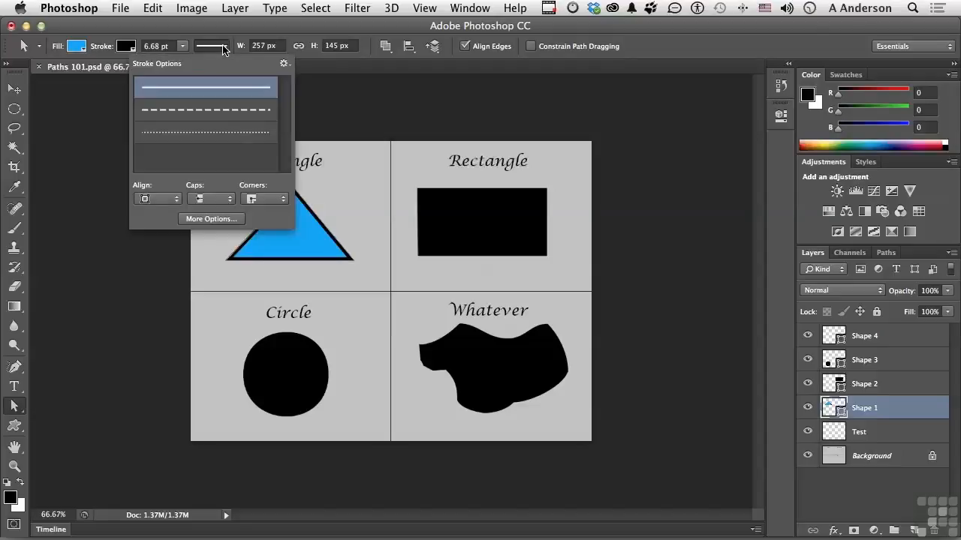
left_click(223, 47)
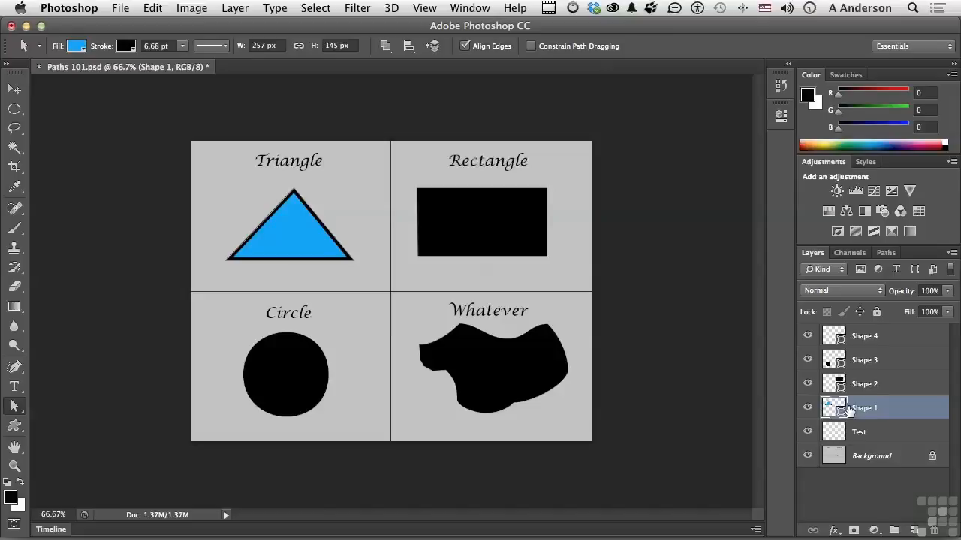
Fill the rectangle with the multicoloured tie-dye-style pattern and look through the pattern preset commands.
left_click(493, 221)
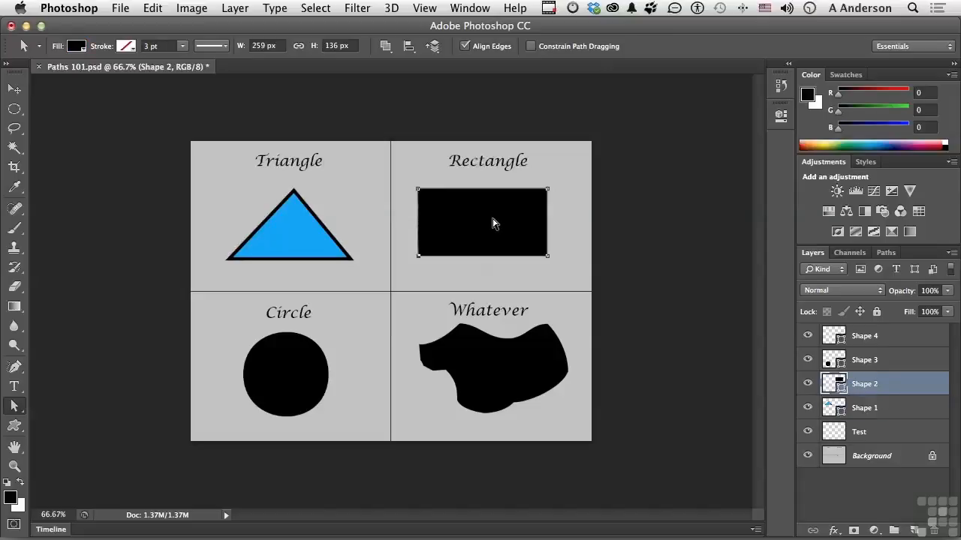
left_click(79, 47)
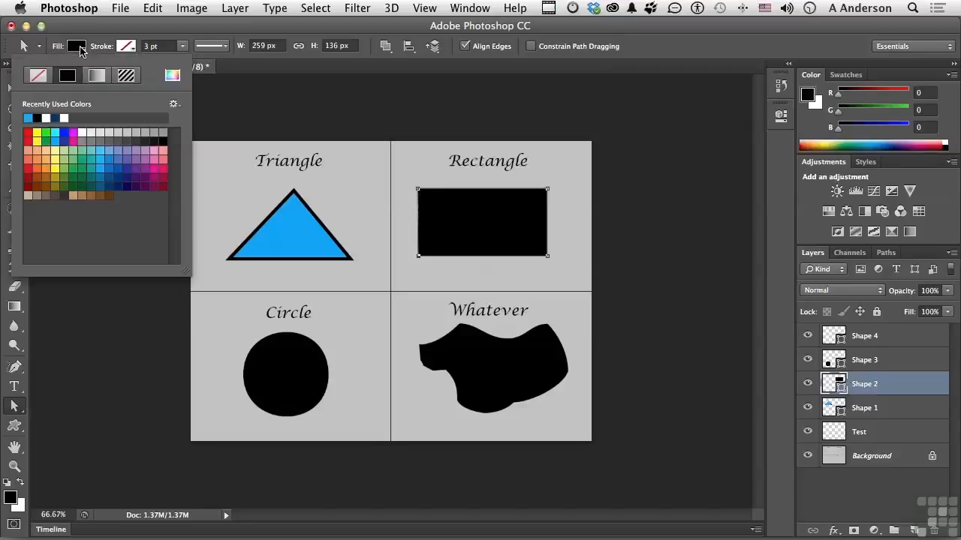
left_click(126, 76)
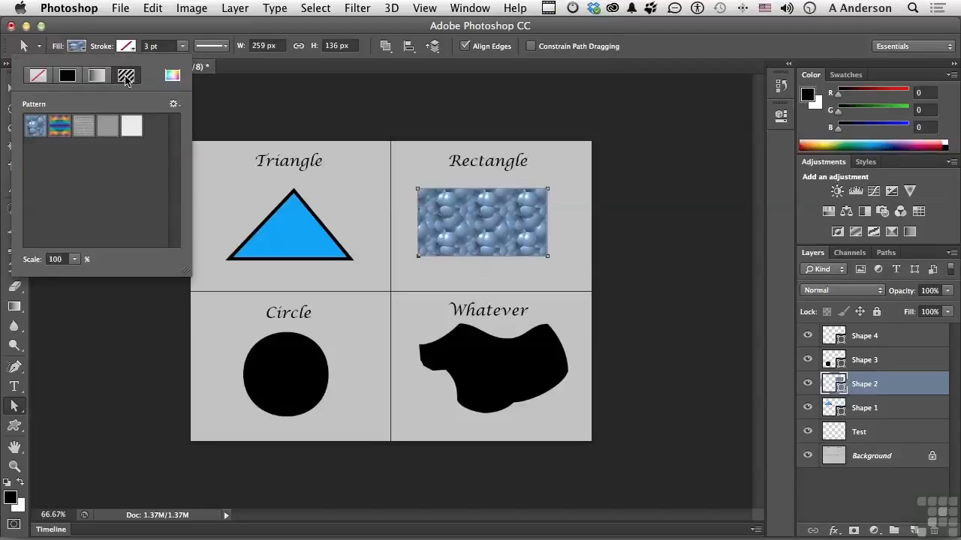
left_click(63, 133)
left_click(174, 104)
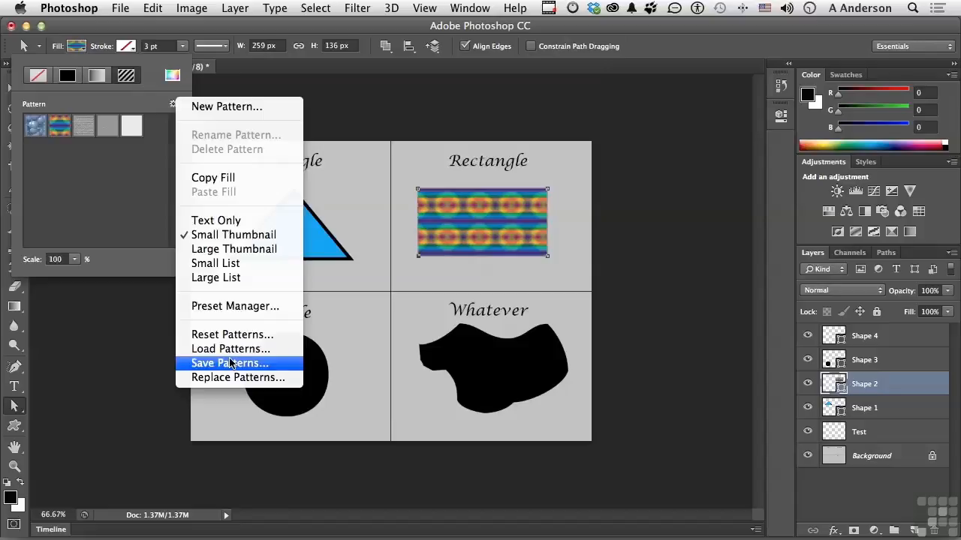
left_click(94, 188)
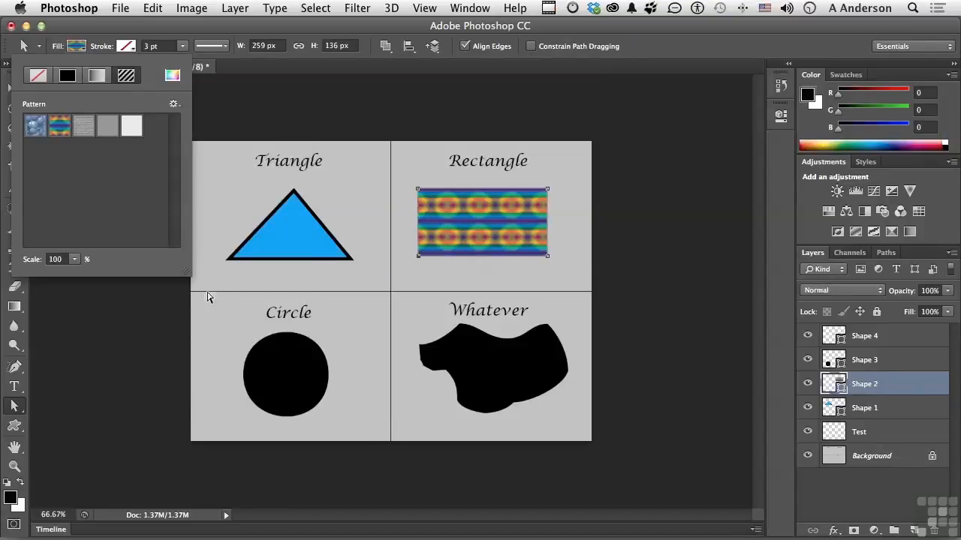
Fill the circle with the yellow, violet, orange and blue linear gradient preset.
left_click(283, 350)
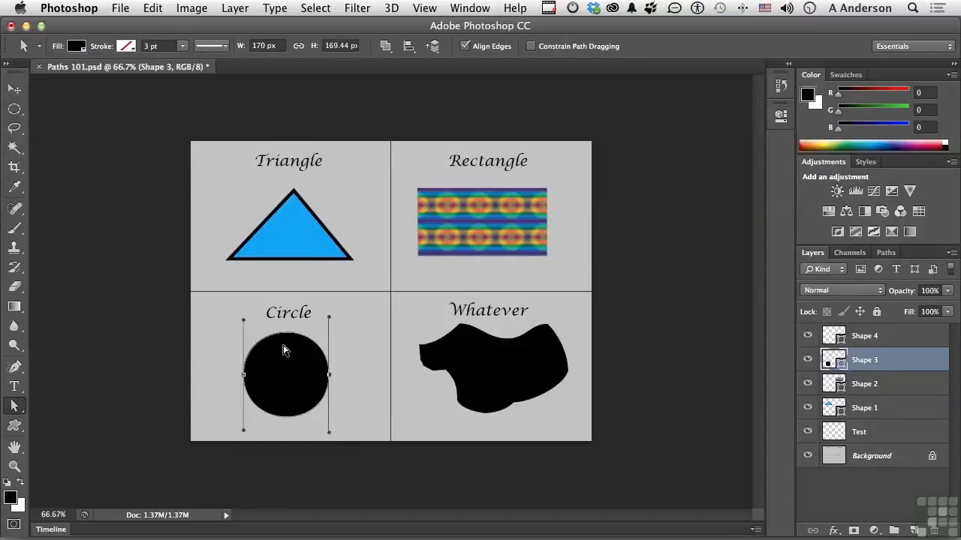
left_click(76, 47)
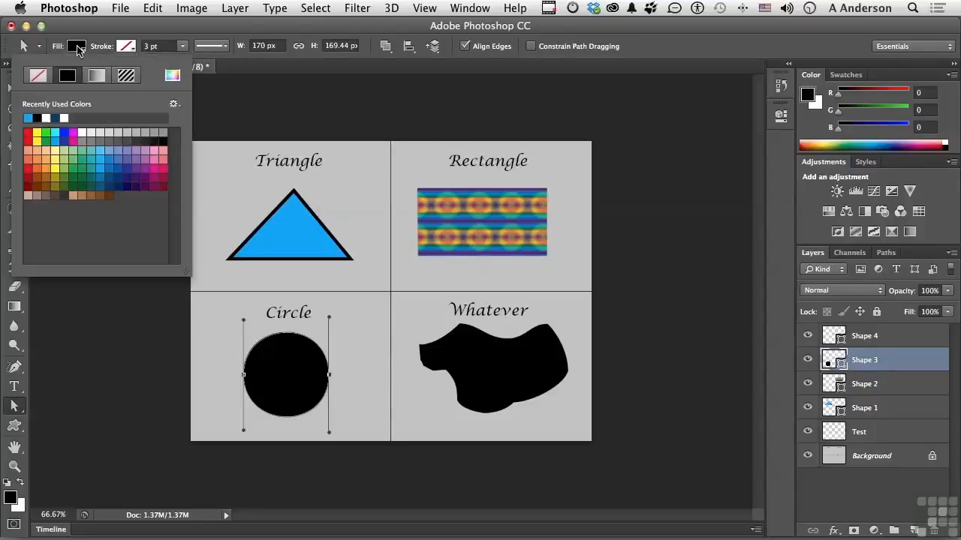
left_click(100, 80)
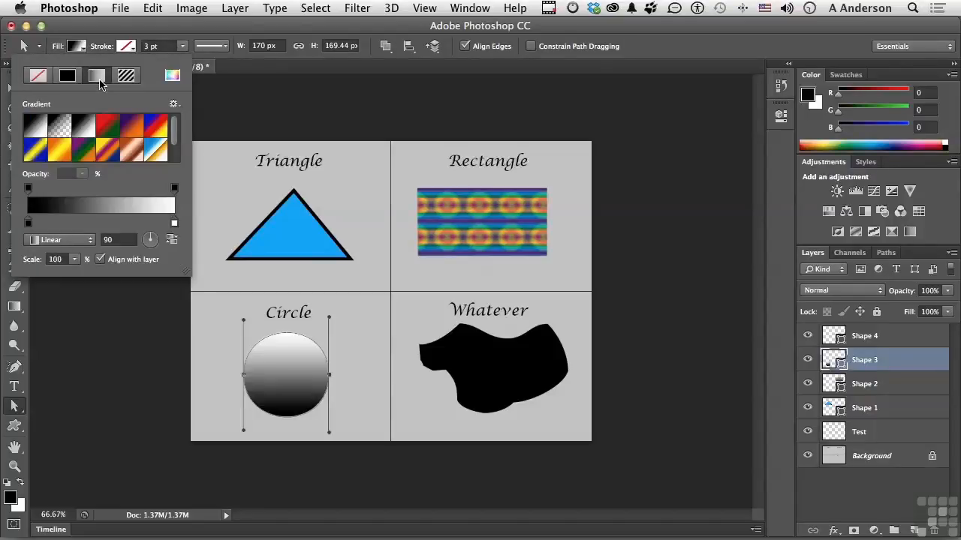
left_click(107, 152)
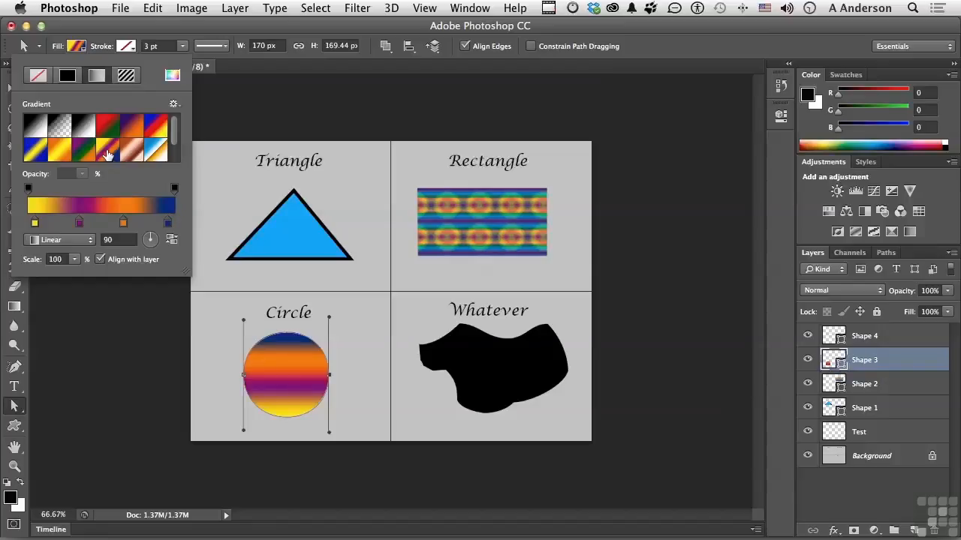
Change the freeform Whatever shape's fill to a solid light teal.
left_click(503, 370)
left_click(502, 371)
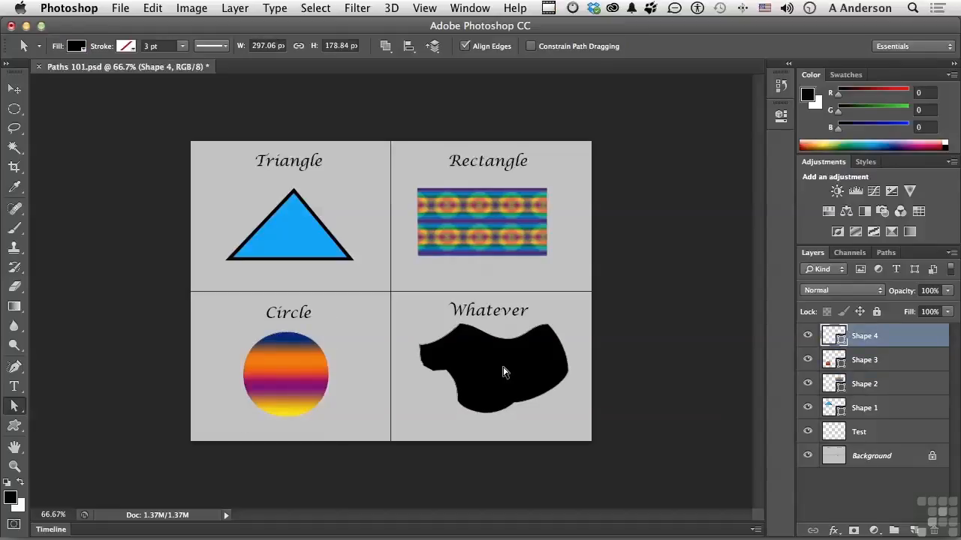
left_click(74, 47)
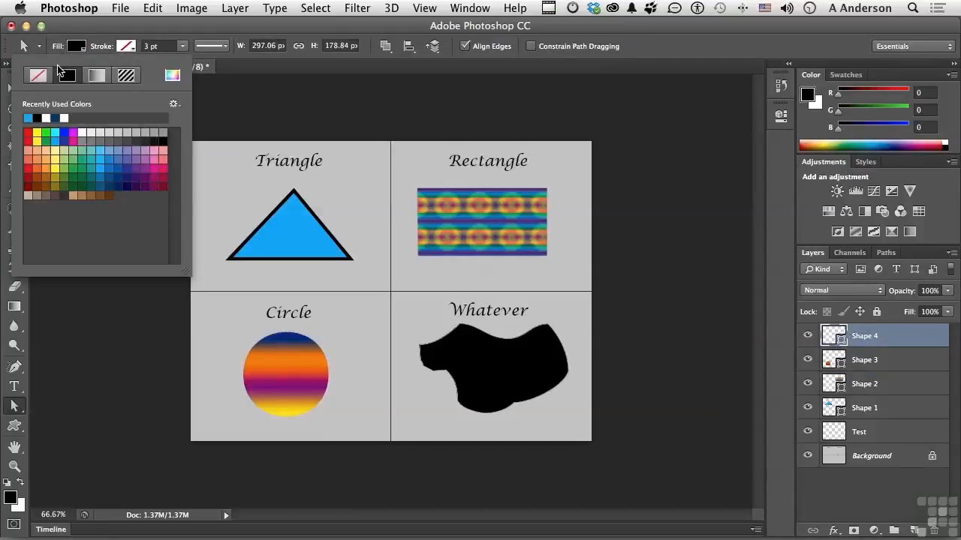
left_click(94, 147)
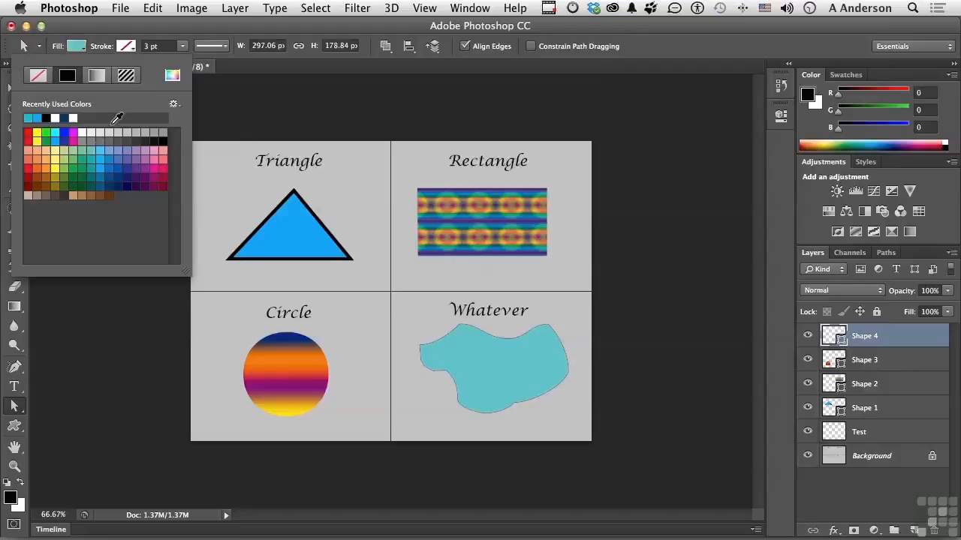
Give the freeform shape a solid black stroke and switch its line style to the dashed preset.
left_click(128, 47)
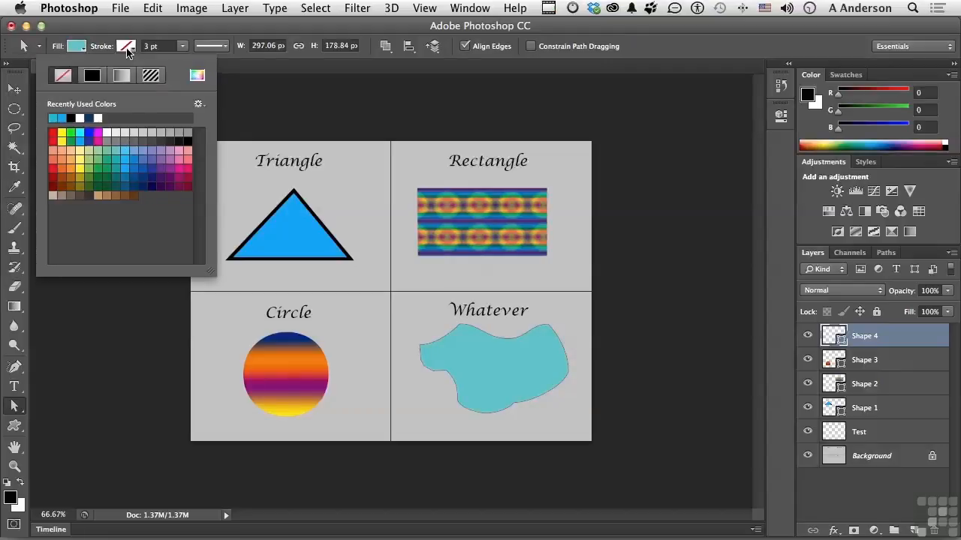
left_click(92, 76)
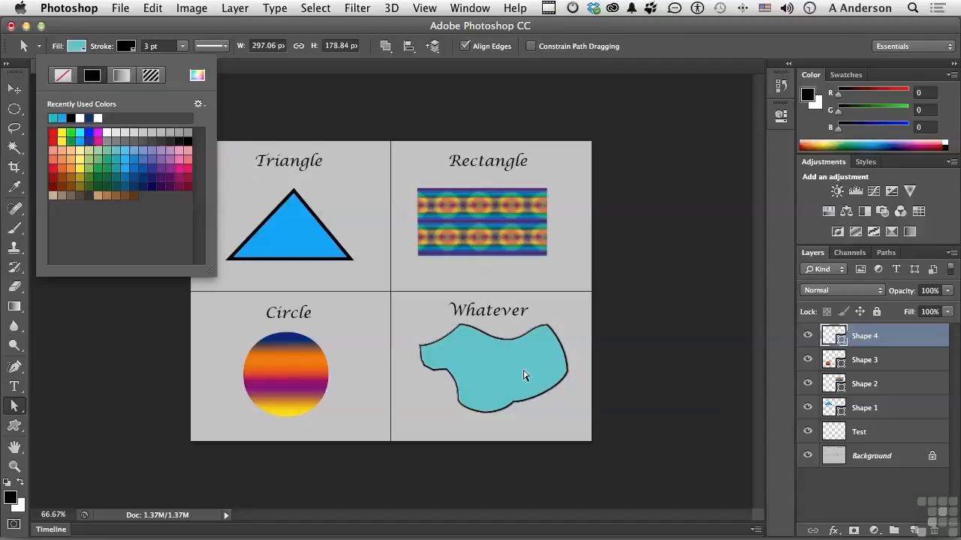
left_click(226, 48)
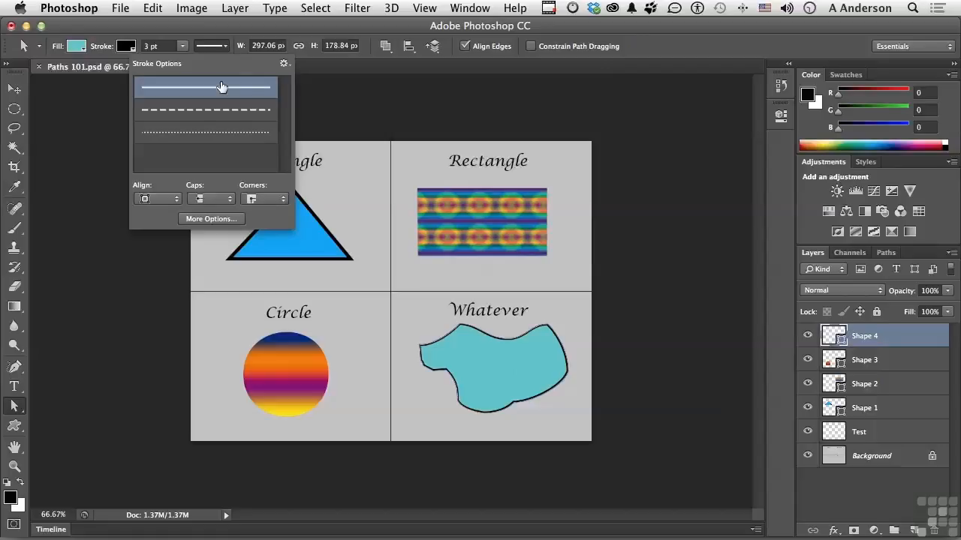
left_click(219, 110)
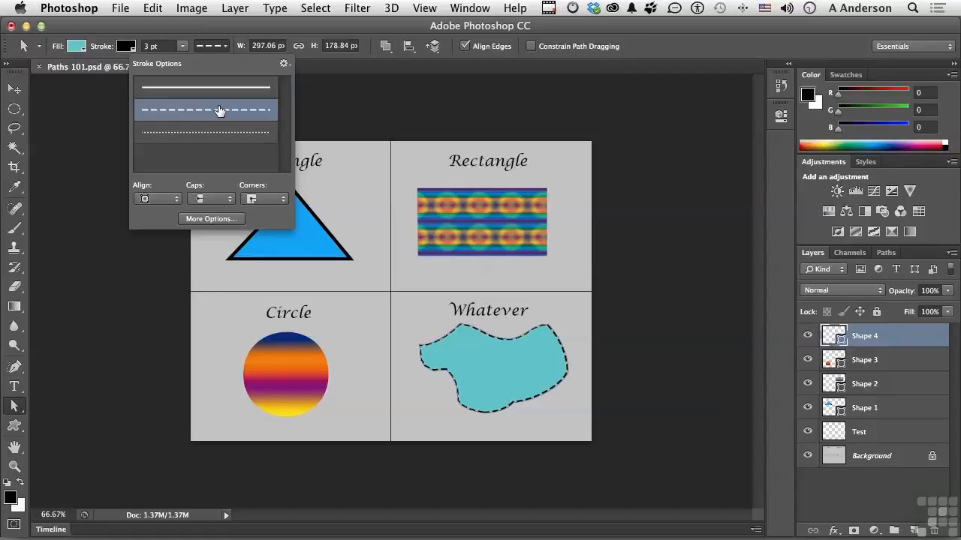
Try the Center and Outside alignments for the freeform shape's dashed stroke in the detailed stroke settings, ending on Center.
left_click(219, 221)
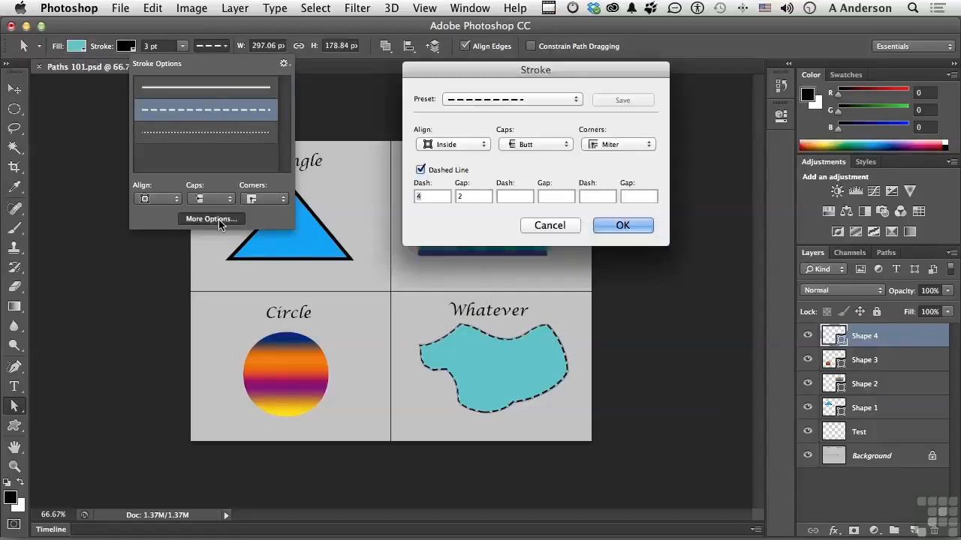
left_click(568, 99)
left_click(568, 104)
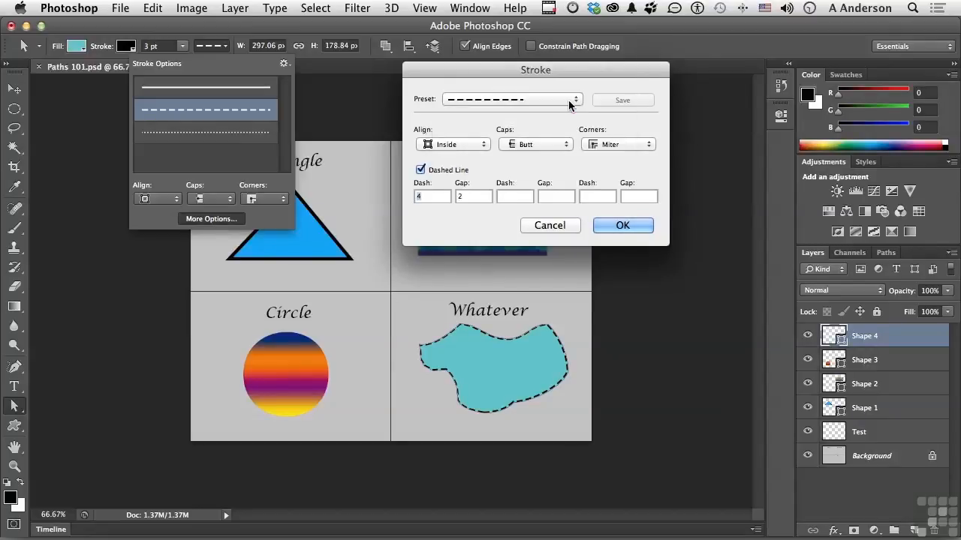
left_click(463, 146)
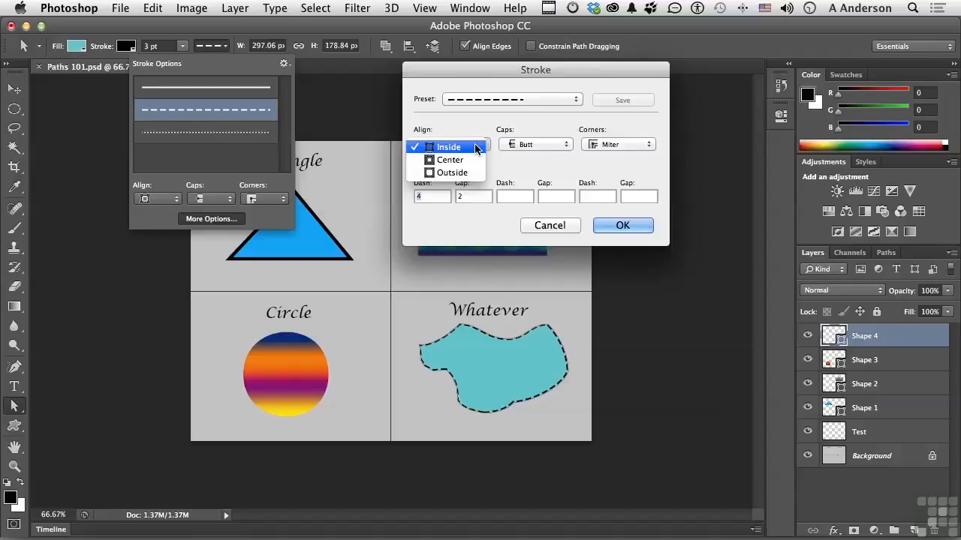
left_click(463, 159)
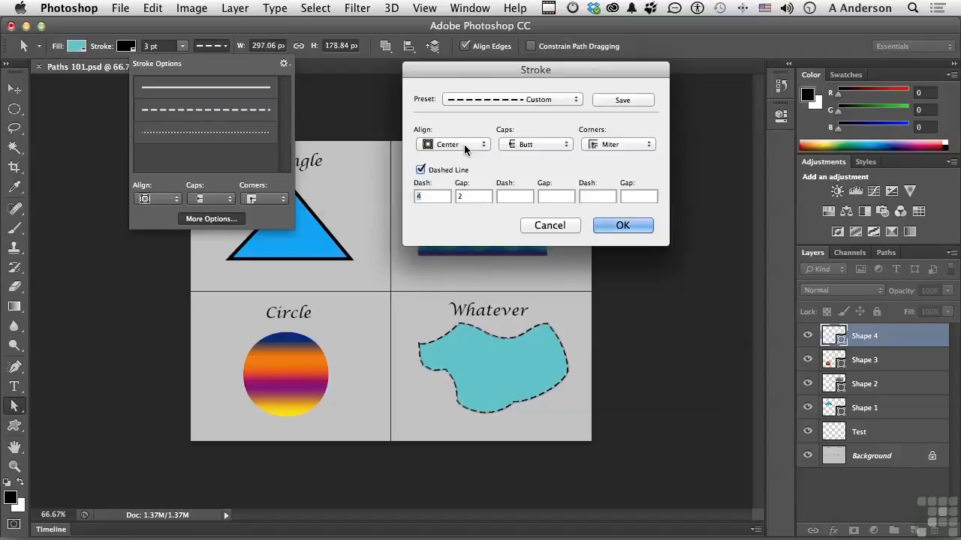
left_click(464, 144)
left_click(463, 164)
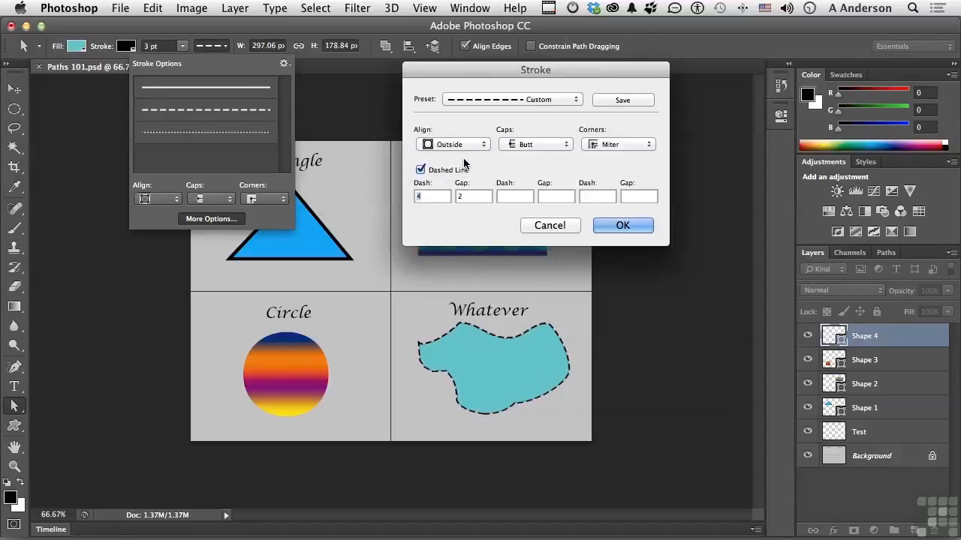
left_click(463, 144)
left_click(459, 129)
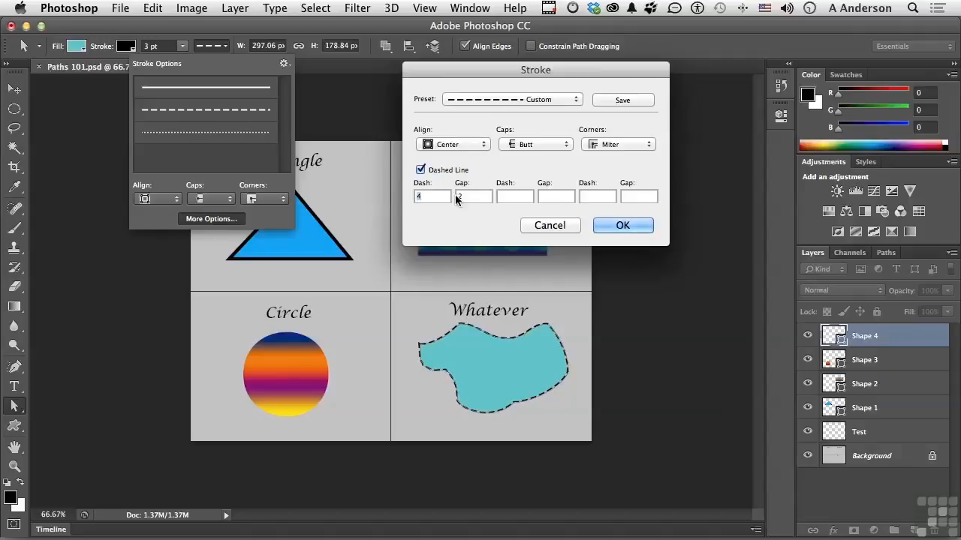
Try extending the stroke's dash pattern with dash 5, gap 1, dash 4 and gap 3, and discard the custom stroke settings.
left_click(505, 194)
type("5")
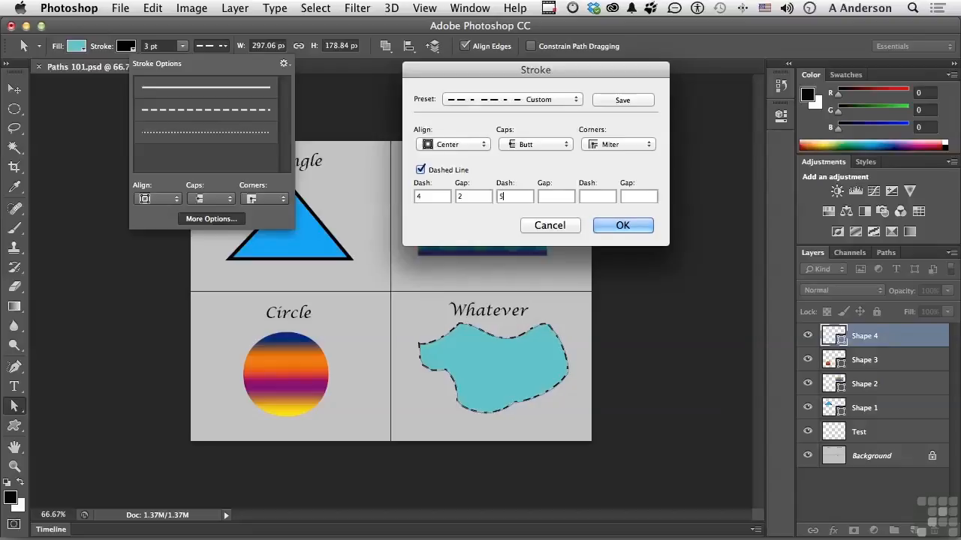
left_click(552, 198)
type("1")
left_click(589, 198)
type("4")
left_click(629, 198)
type("3")
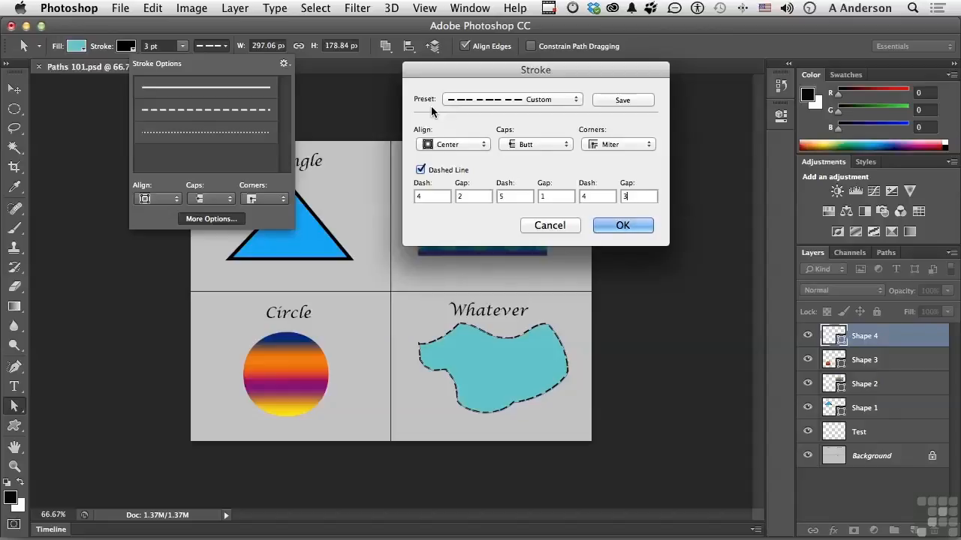
left_click(535, 226)
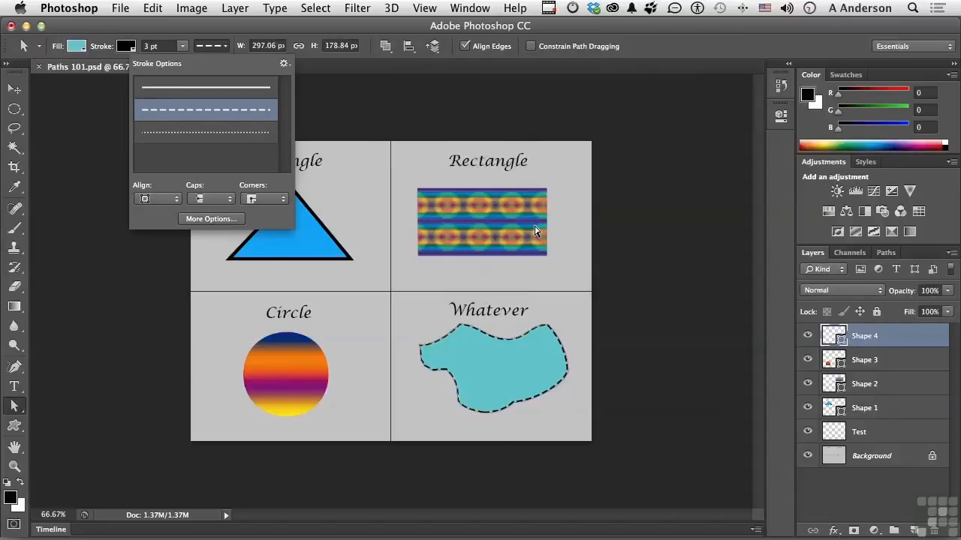